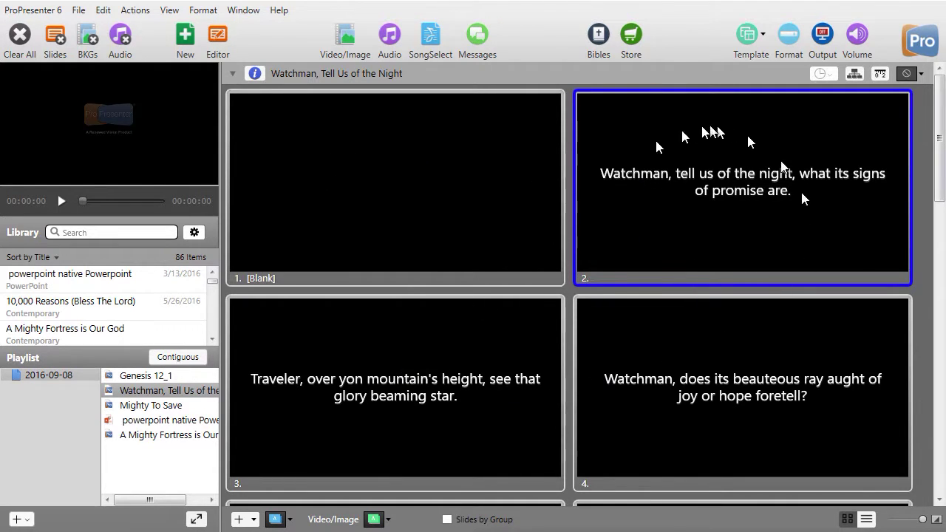
# Open slide 2 for editing and change all of its lyric text to the Britannic font.
pyautogui.rightClick(681, 181)
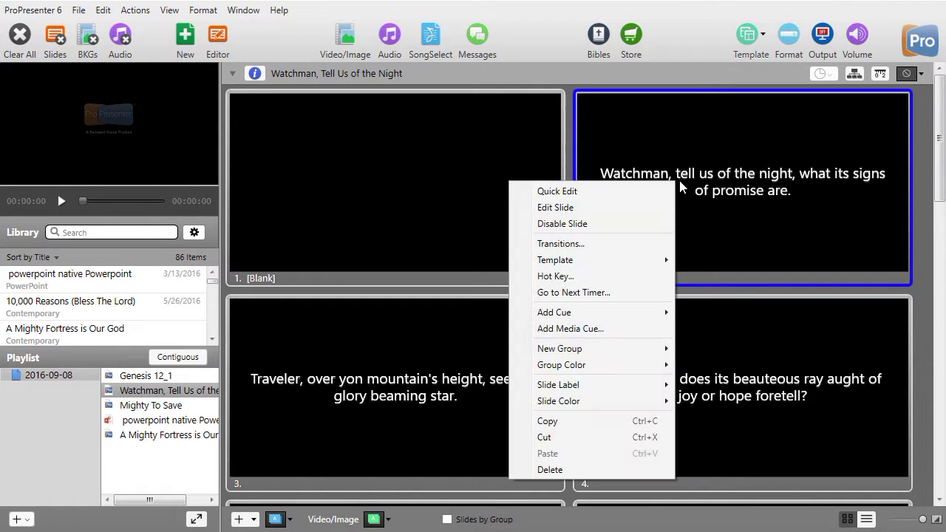
pyautogui.click(603, 209)
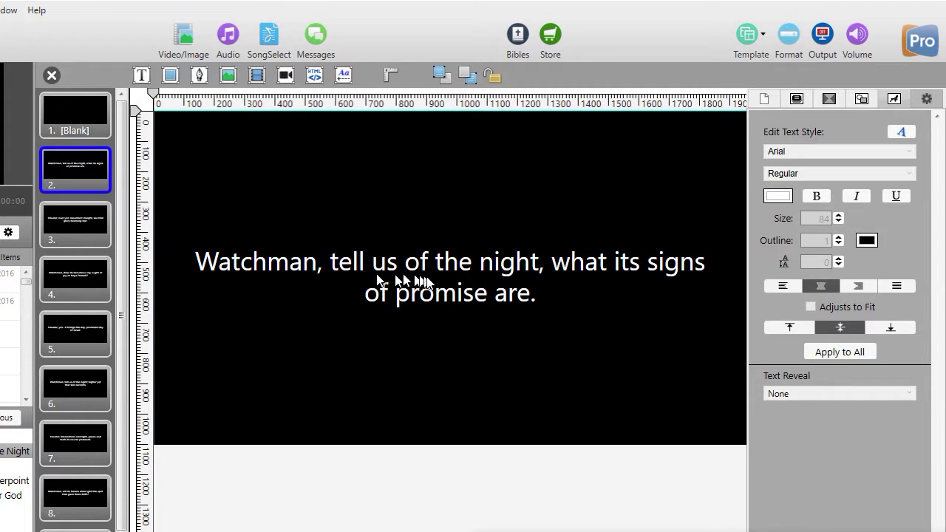
pyautogui.click(416, 280)
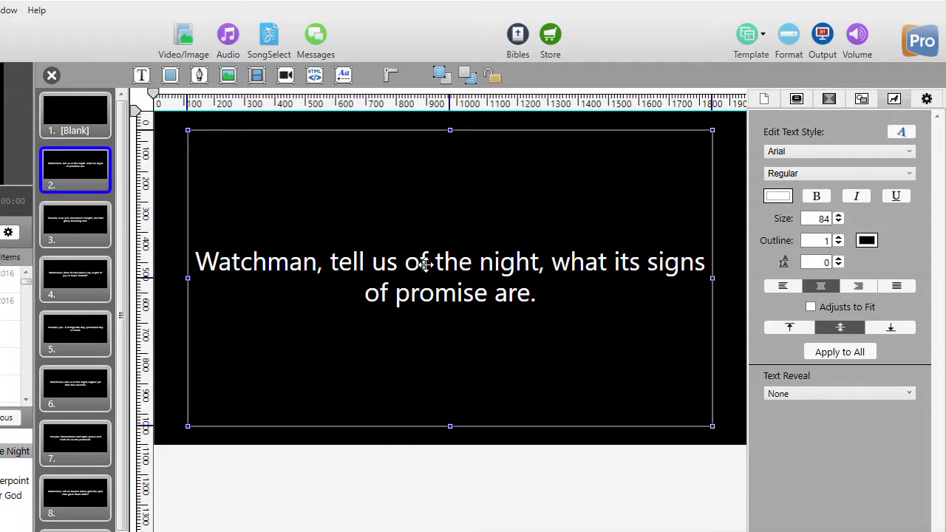
pyautogui.doubleClick(427, 268)
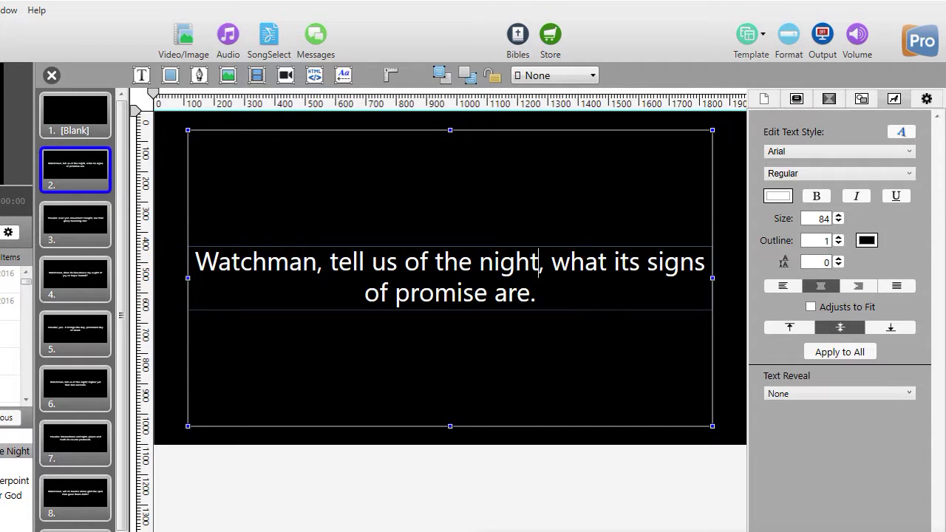
pyautogui.tripleClick(542, 264)
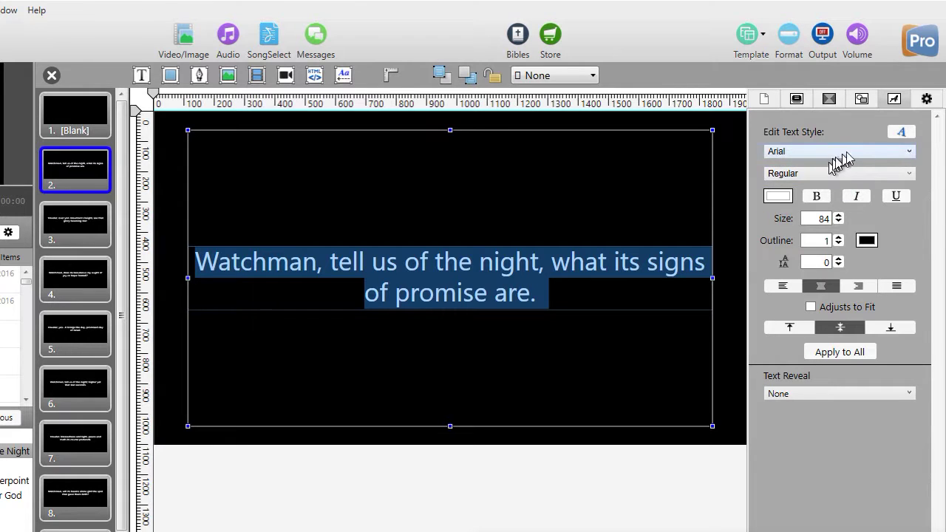
pyautogui.click(911, 152)
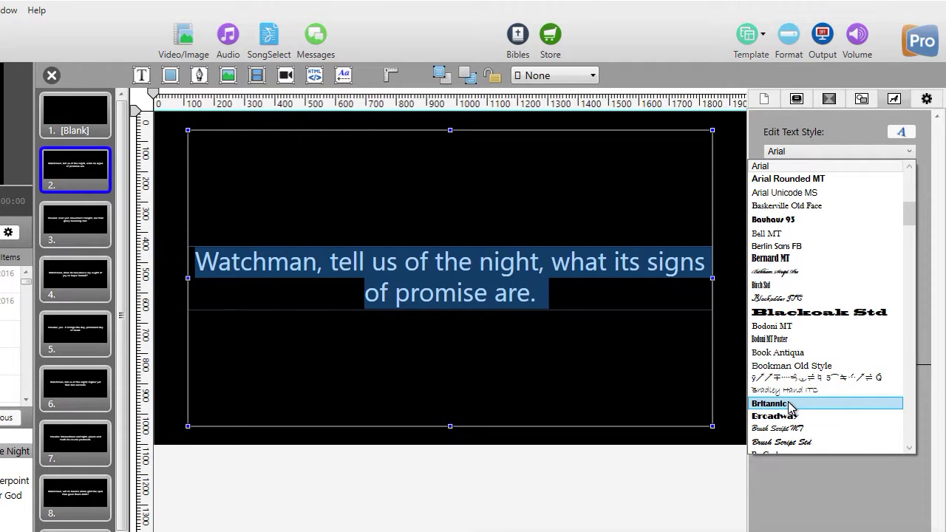
pyautogui.click(789, 405)
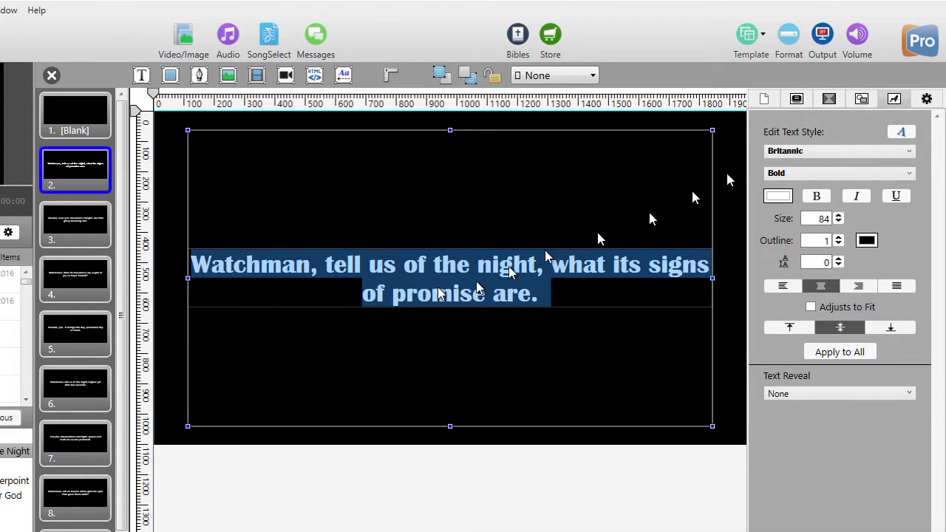
pyautogui.click(910, 173)
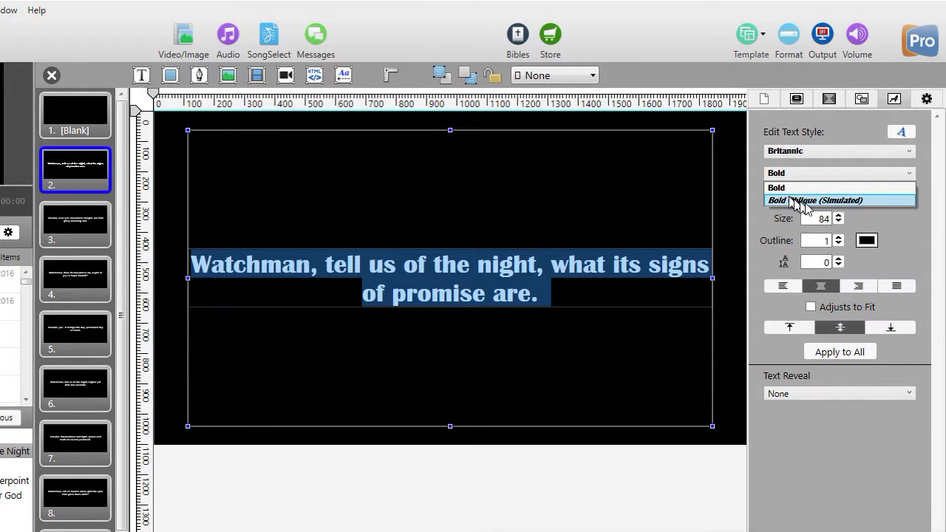
pyautogui.click(909, 224)
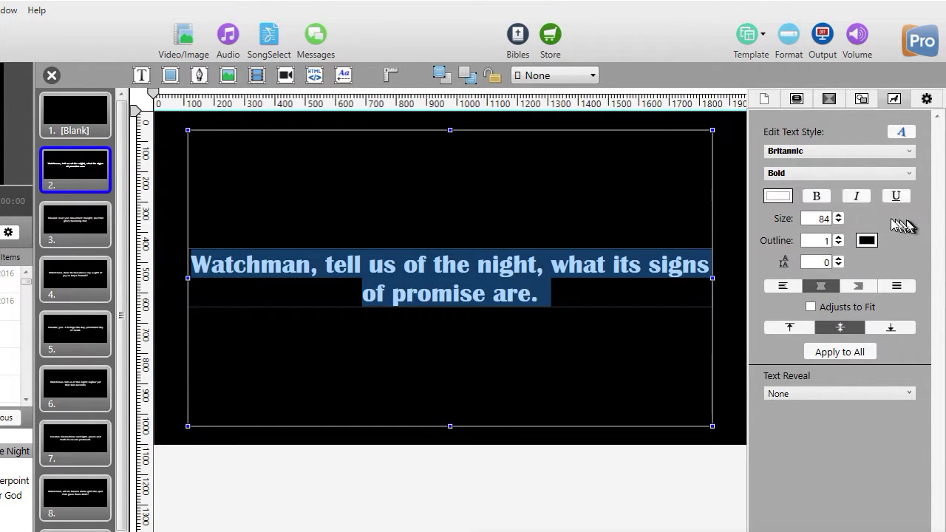
# Change the selected text's fill colour to yellow, RGB 214, 219, 67, at opacity 255.
pyautogui.click(785, 199)
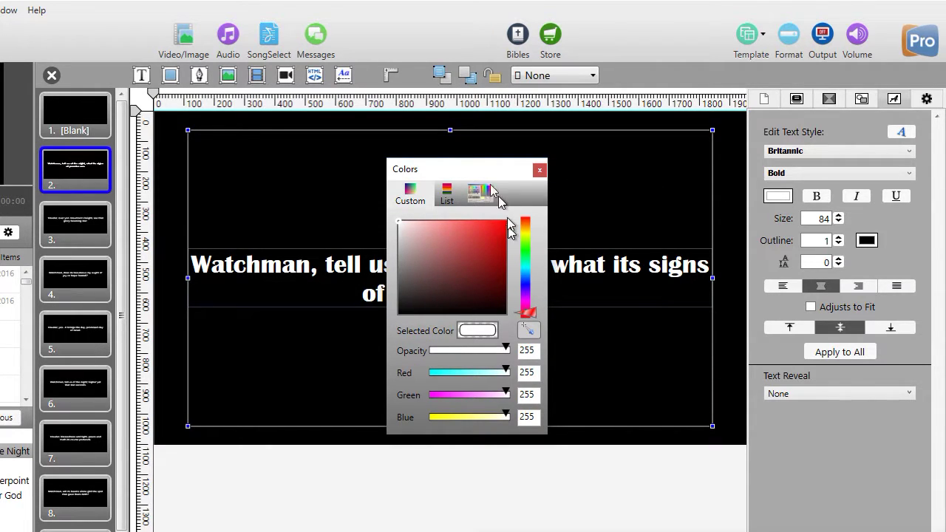
pyautogui.click(533, 309)
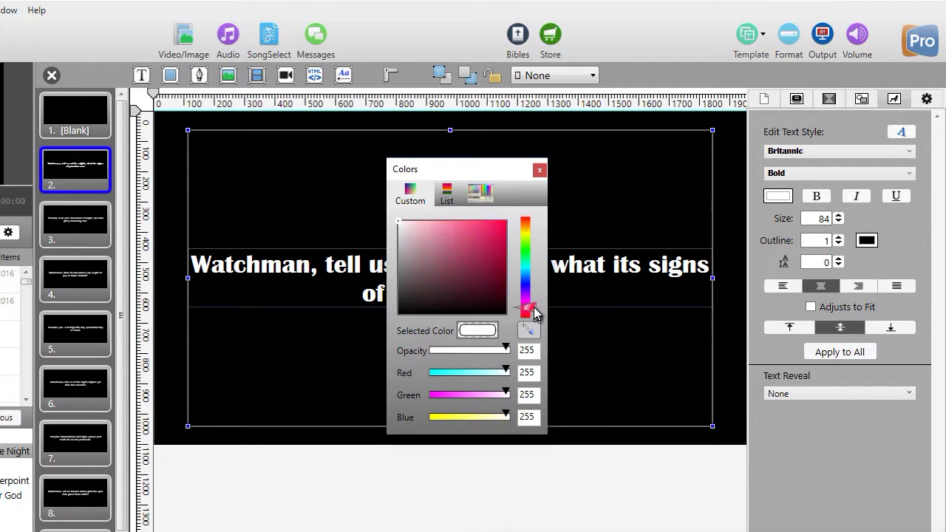
pyautogui.moveTo(533, 309); pyautogui.dragTo(542, 241)
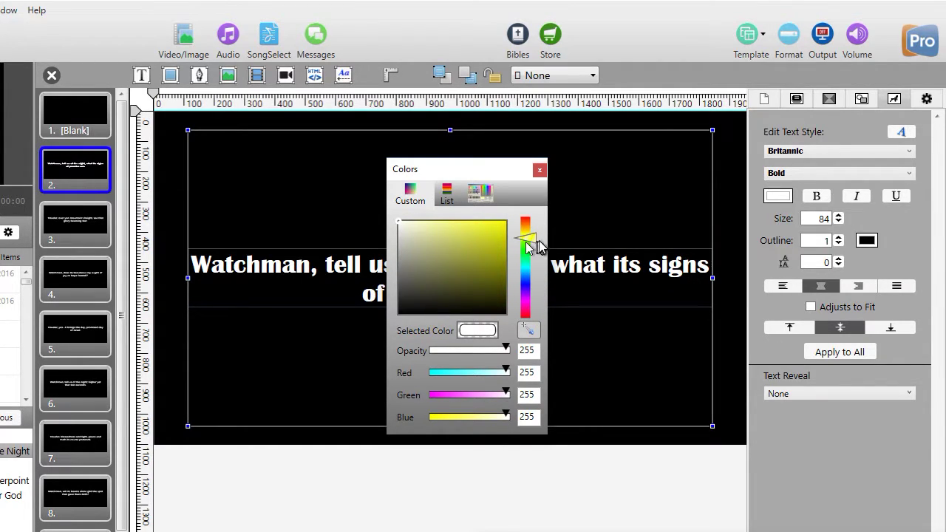
pyautogui.click(473, 235)
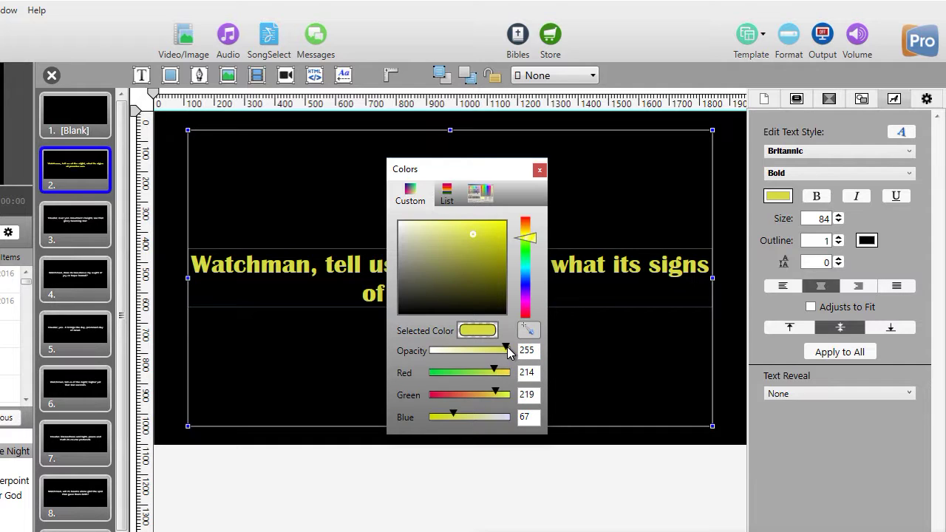
pyautogui.moveTo(507, 346); pyautogui.dragTo(540, 378)
pyautogui.click(532, 331)
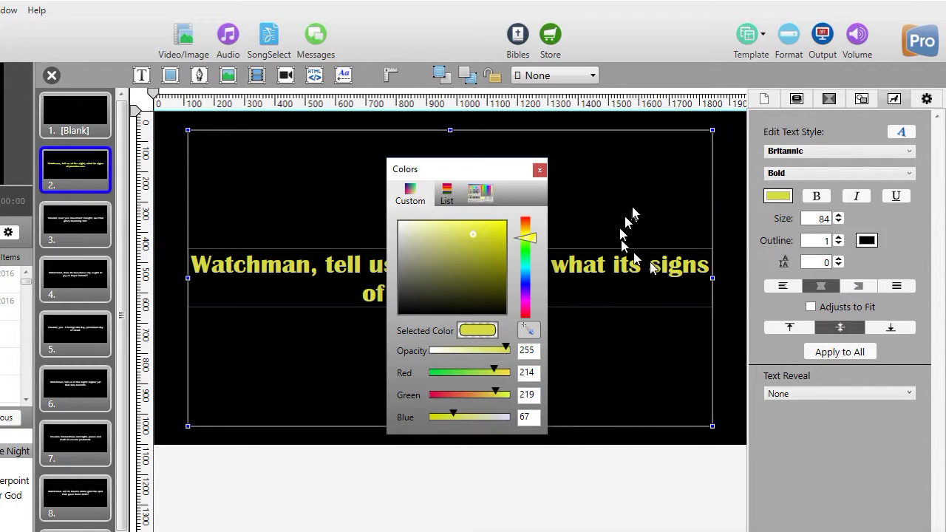
pyautogui.click(539, 169)
# Reselect all of the slide's text and set its font size to 100.
pyautogui.click(603, 277)
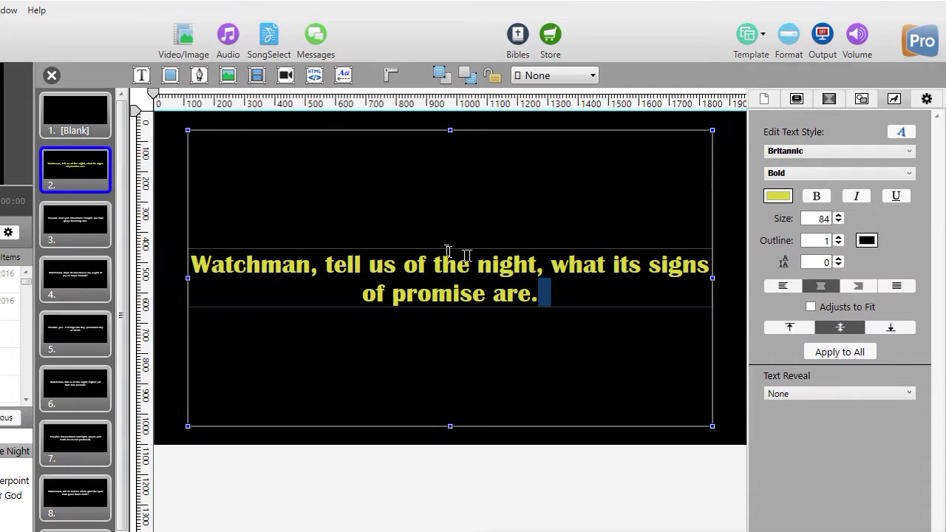
pyautogui.click(493, 259)
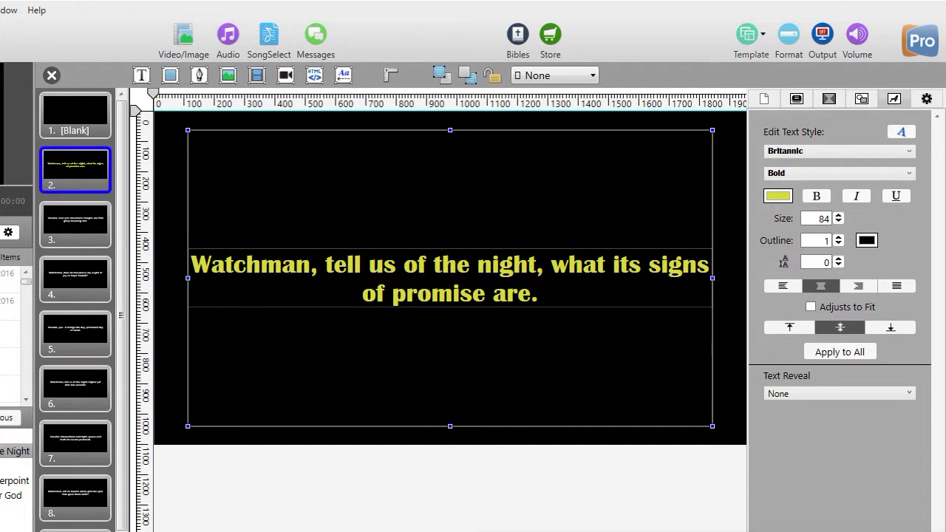
pyautogui.hotkey('ctrl', 'a')
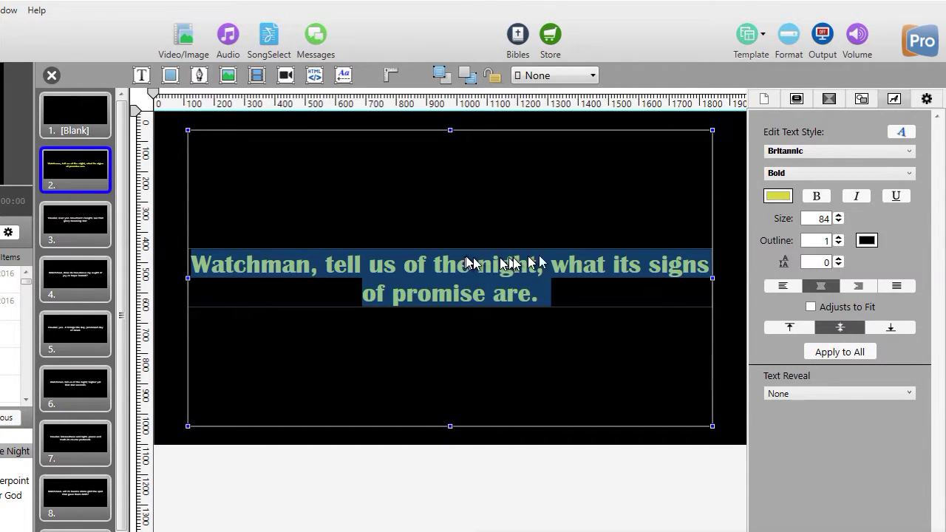
pyautogui.click(840, 216)
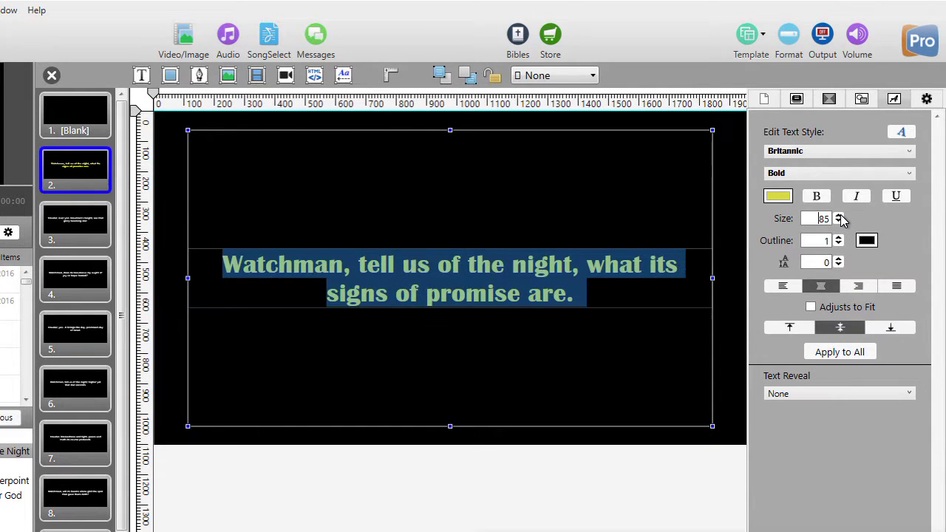
pyautogui.click(839, 222)
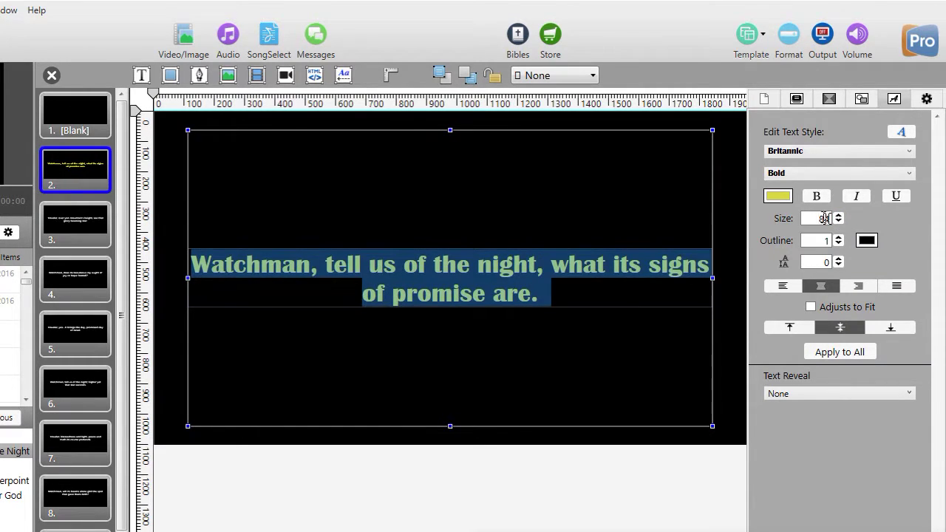
pyautogui.doubleClick(821, 218)
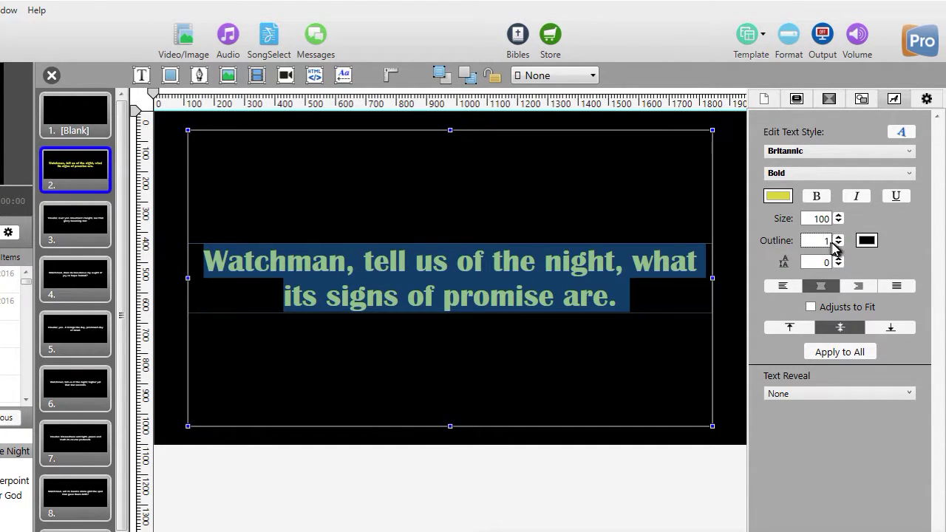
# Give the text a light green outline, RGB 106, 229, 133, and set the outline thickness to 9.
pyautogui.click(834, 250)
pyautogui.click(868, 242)
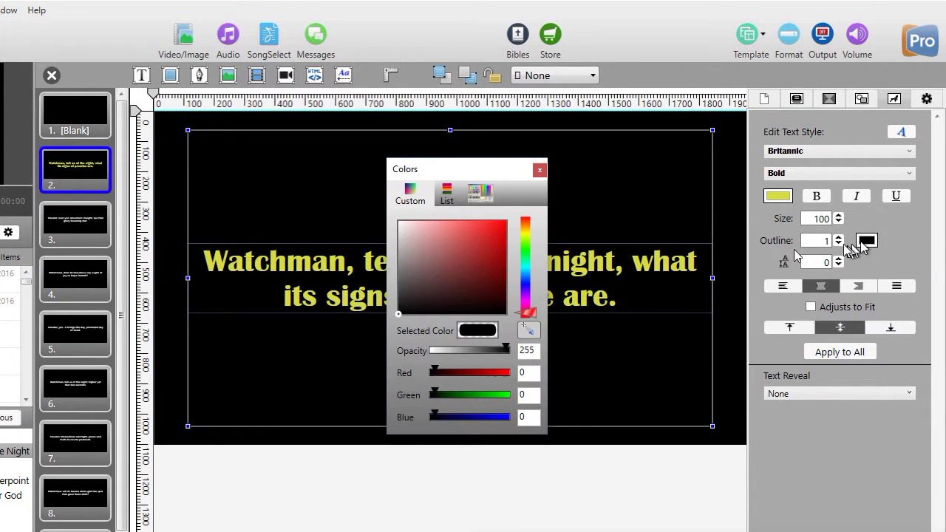
pyautogui.moveTo(469, 173); pyautogui.dragTo(341, 181)
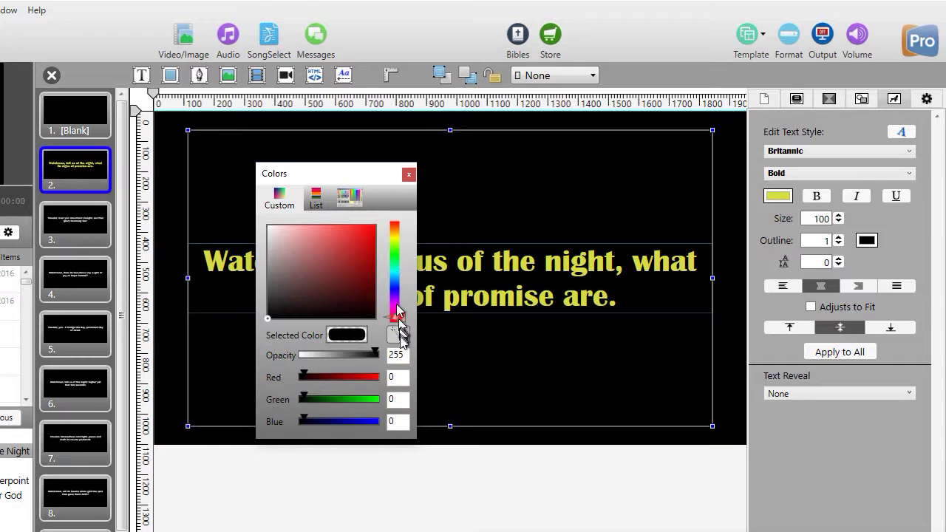
pyautogui.moveTo(399, 318); pyautogui.dragTo(404, 259)
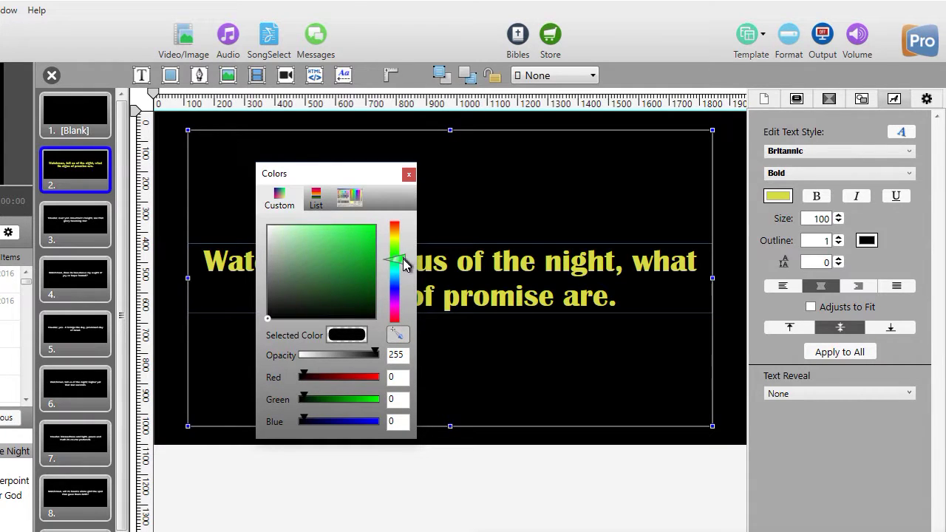
pyautogui.click(325, 234)
pyautogui.moveTo(325, 234); pyautogui.dragTo(325, 235)
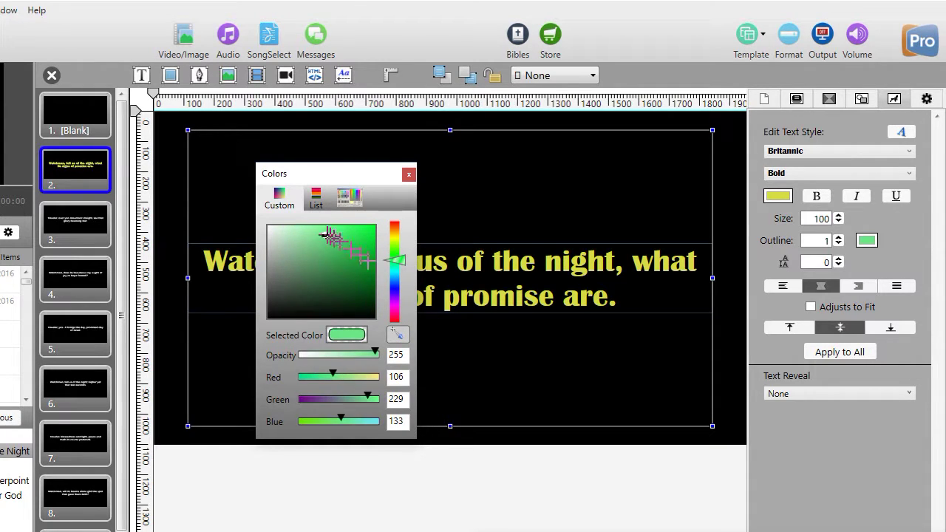
pyautogui.click(409, 175)
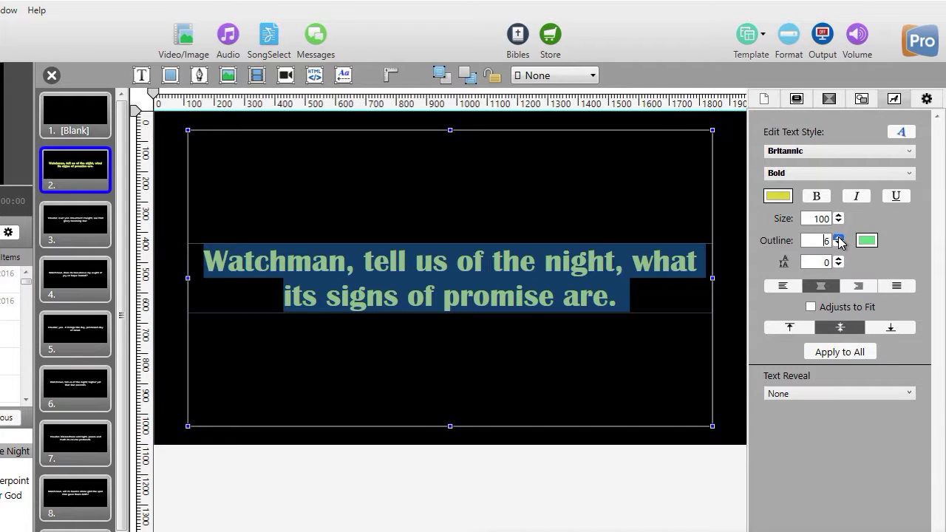
pyautogui.click(839, 238)
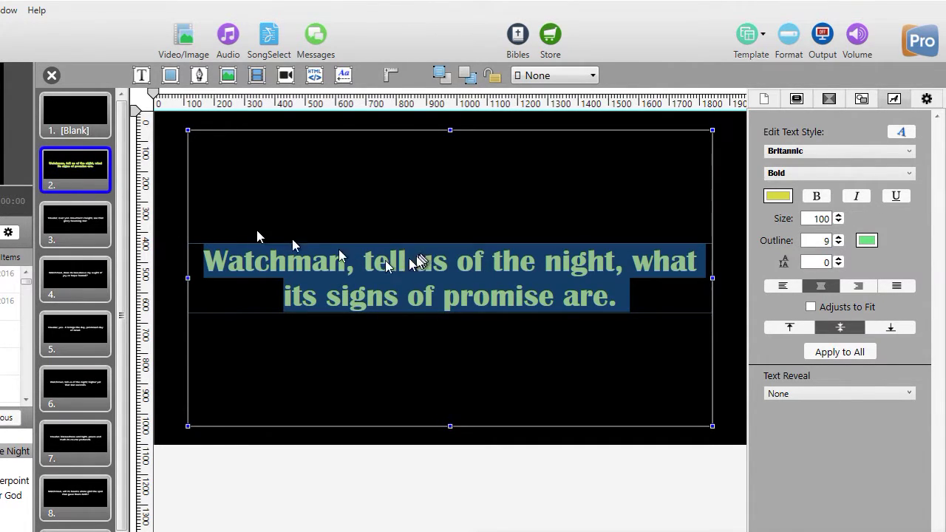
pyautogui.click(79, 168)
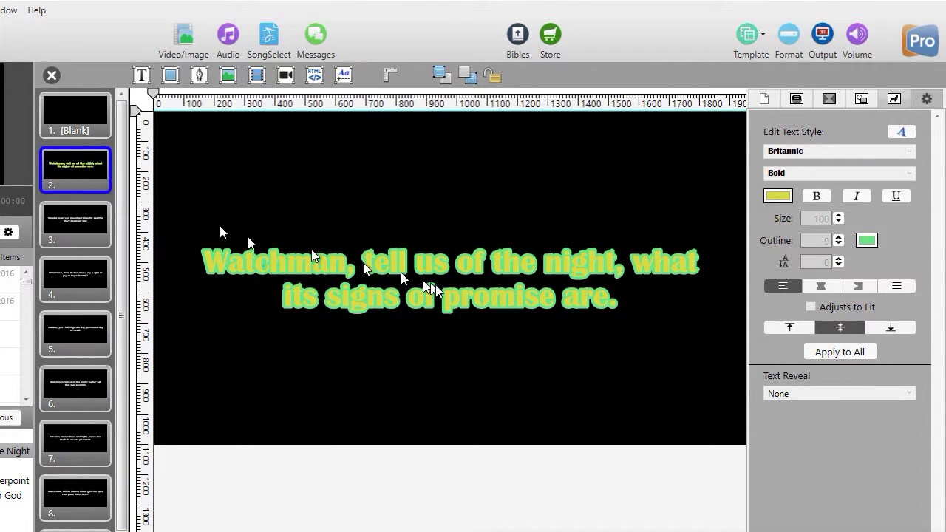
# Change the outline colour of all the slide's text to purple, RGB 123, 28, 206.
pyautogui.click(518, 272)
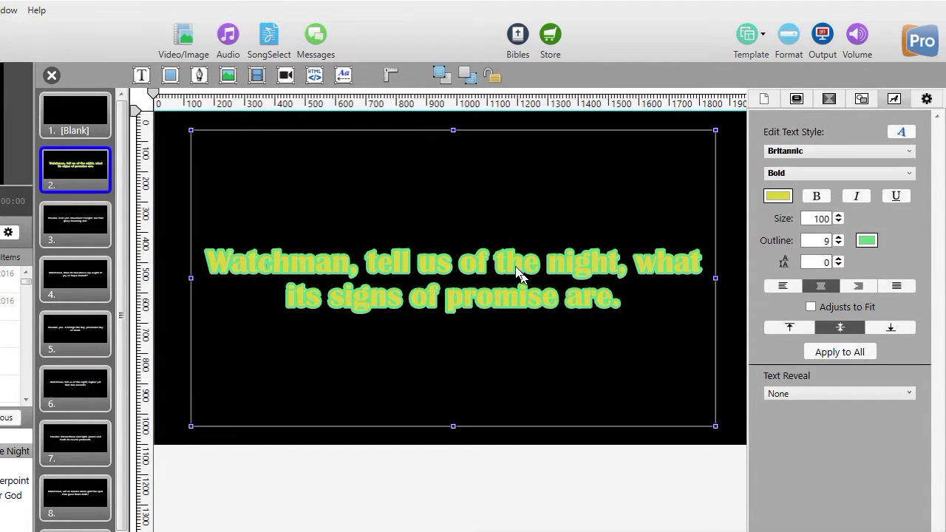
pyautogui.doubleClick(502, 263)
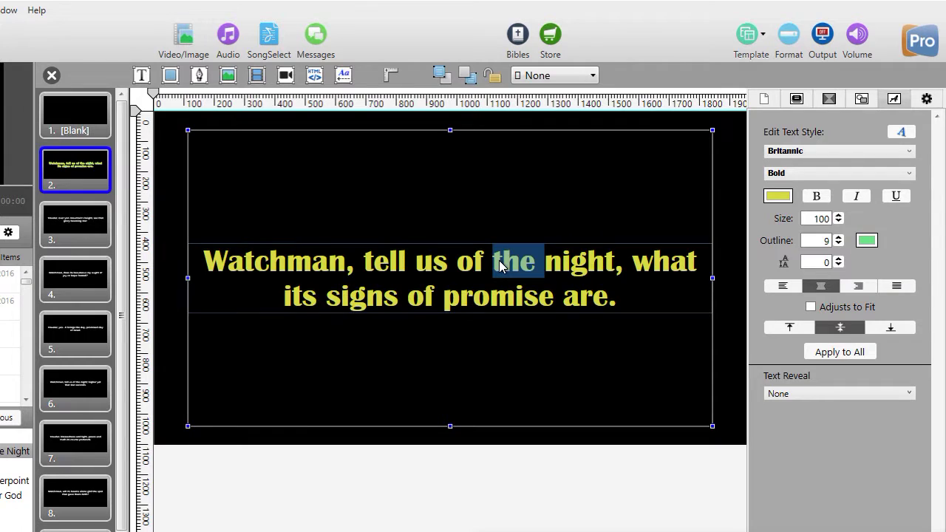
pyautogui.hotkey('ctrl', 'a')
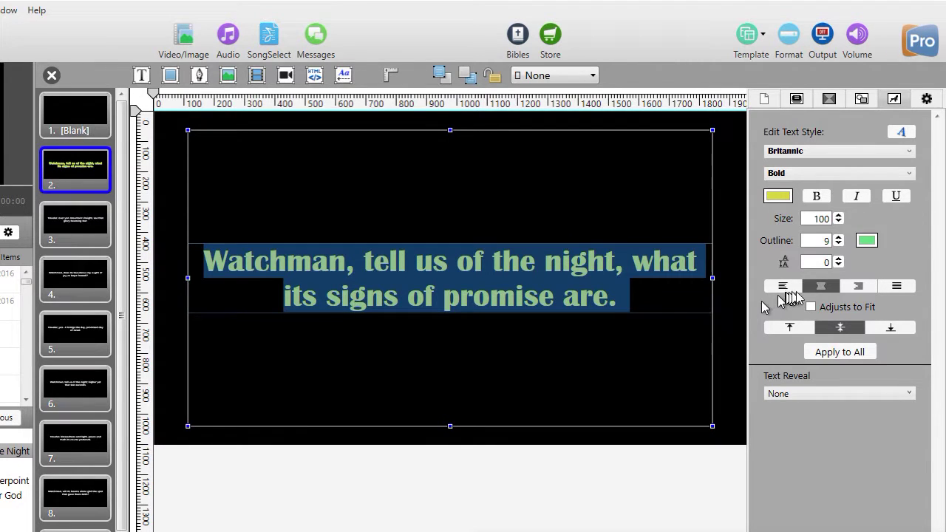
pyautogui.click(867, 241)
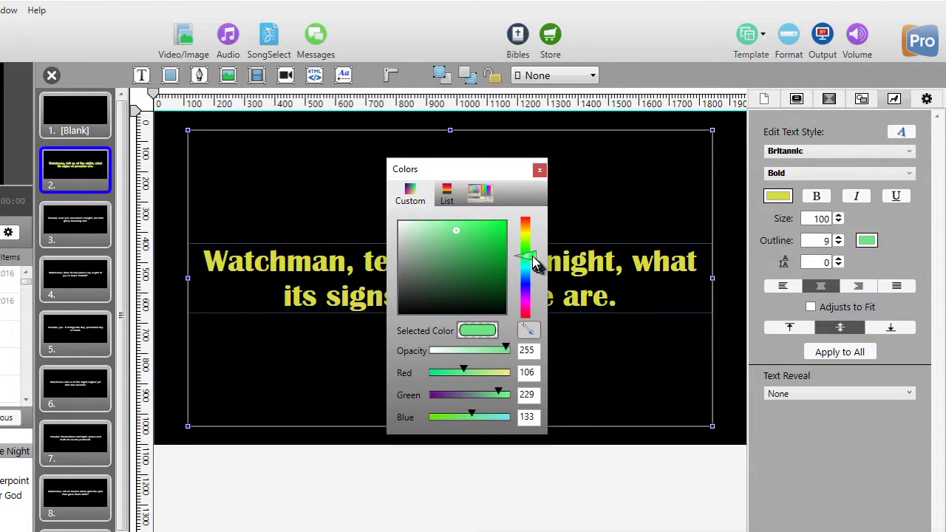
pyautogui.moveTo(534, 253); pyautogui.dragTo(530, 288)
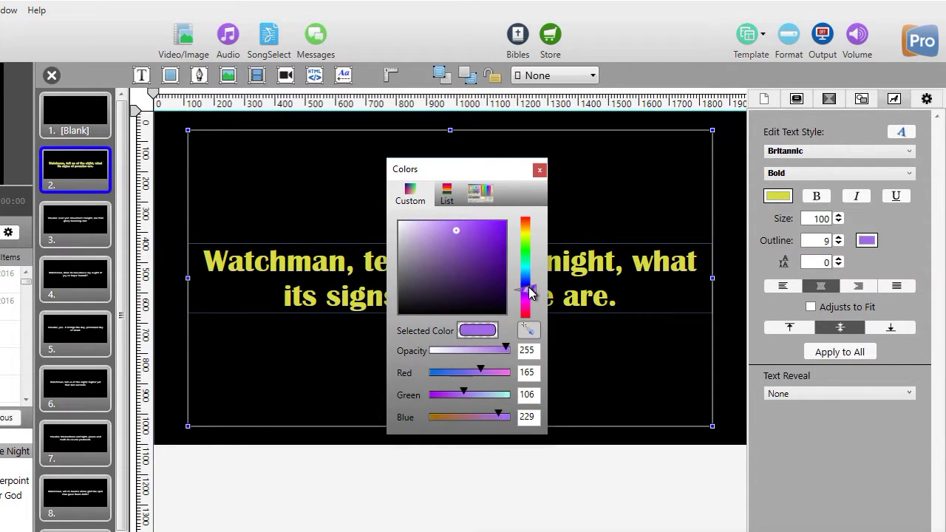
pyautogui.click(492, 239)
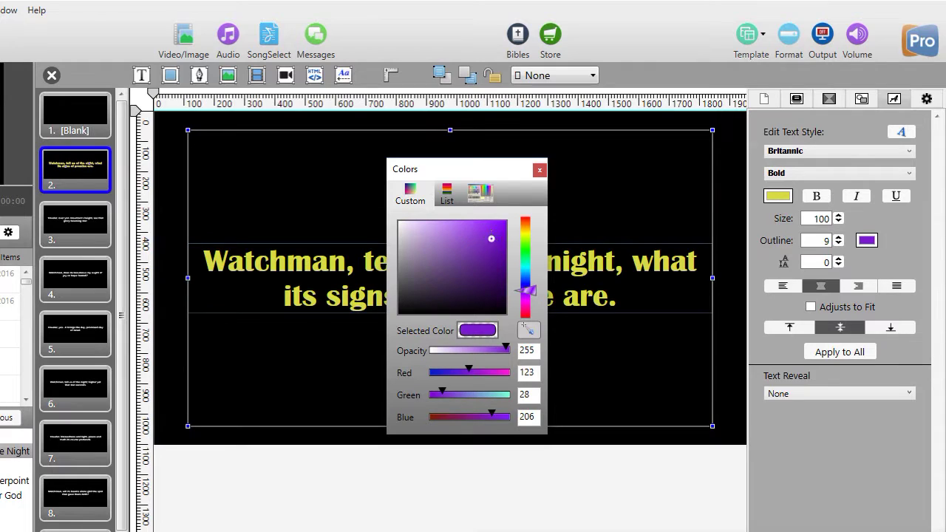
pyautogui.click(540, 171)
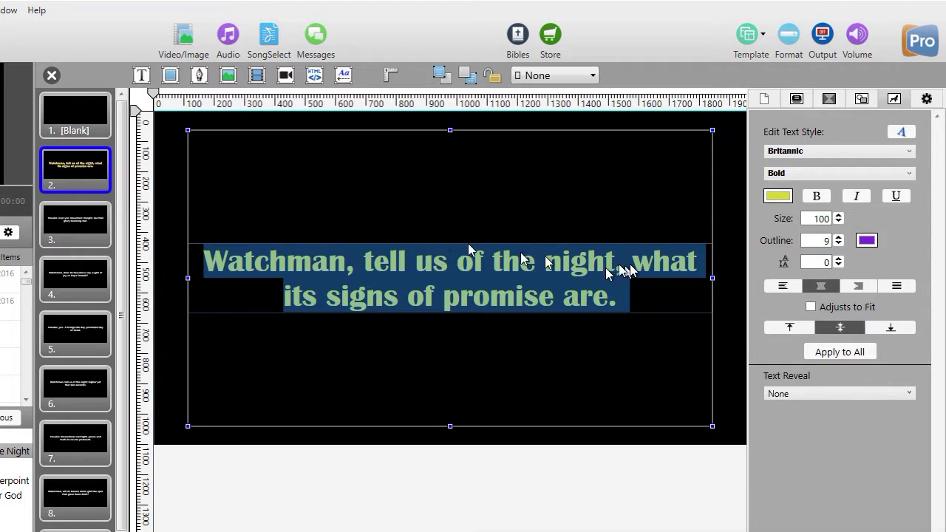
pyautogui.click(95, 176)
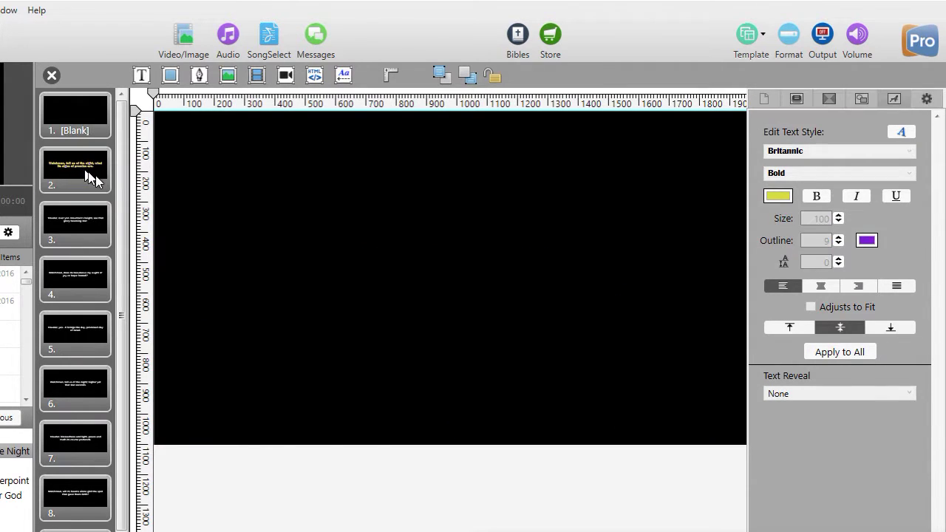
# Select all of the lyric text on slide 2 and increase its line spacing to 41.
pyautogui.click(85, 174)
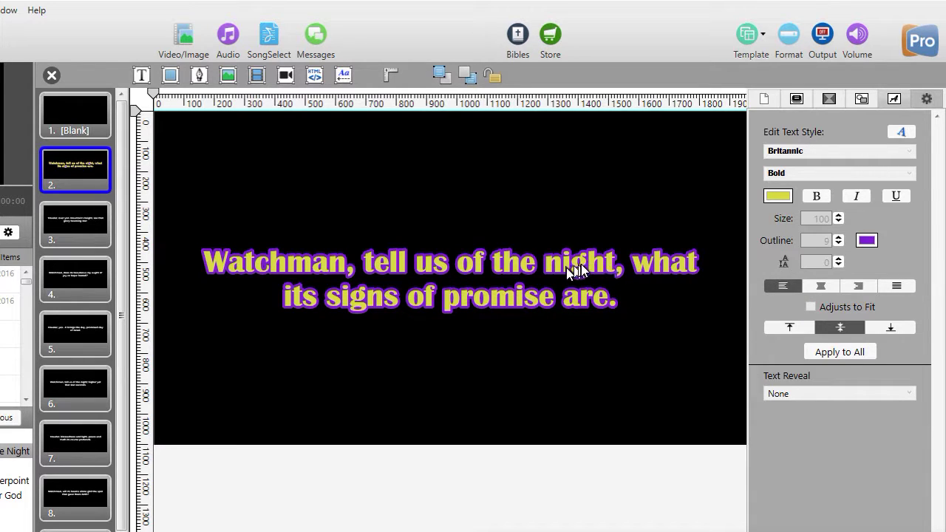
pyautogui.click(522, 262)
pyautogui.click(520, 261)
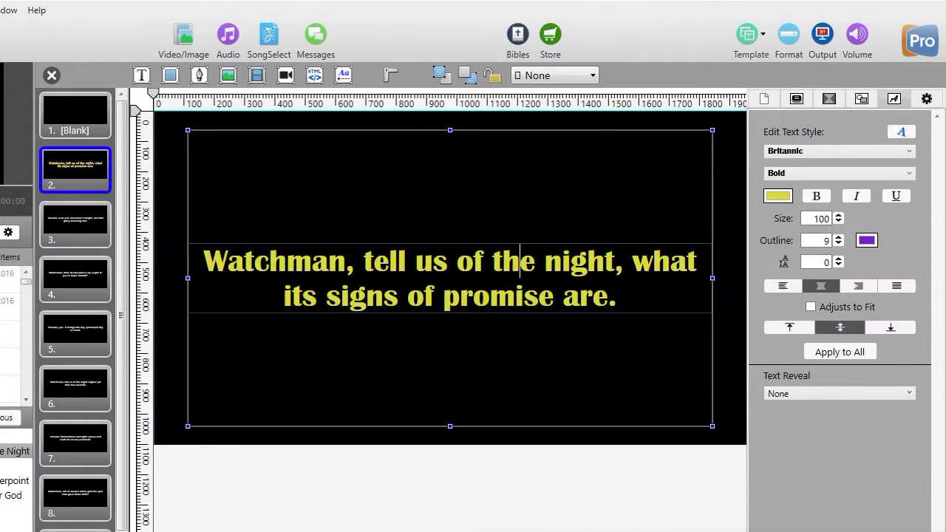
pyautogui.hotkey('ctrl', 'a')
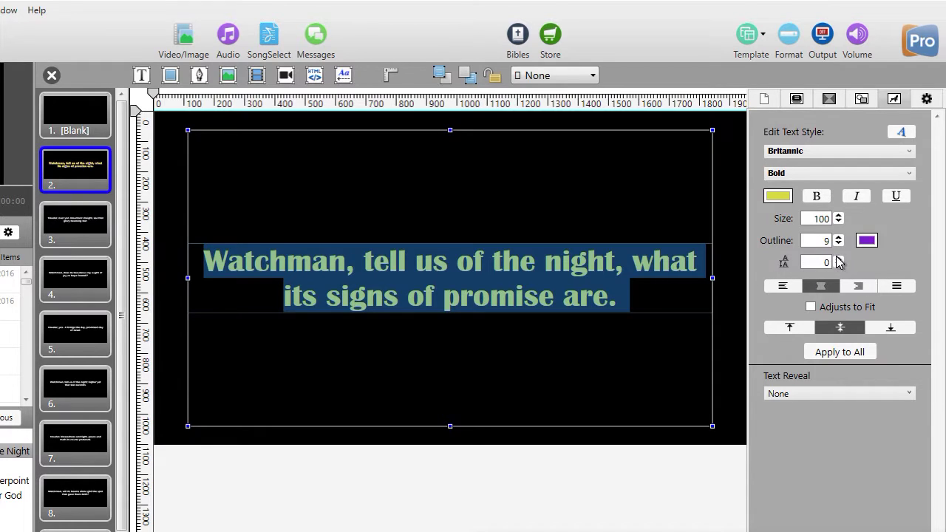
pyautogui.moveTo(840, 260); pyautogui.dragTo(839, 260)
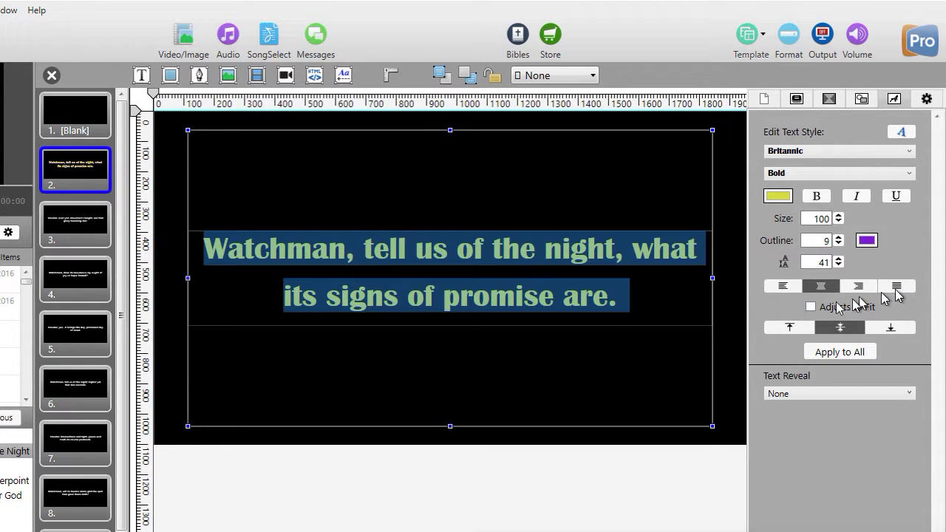
# Try left and right horizontal alignment on the selected lyrics and return them to centre alignment.
pyautogui.click(783, 286)
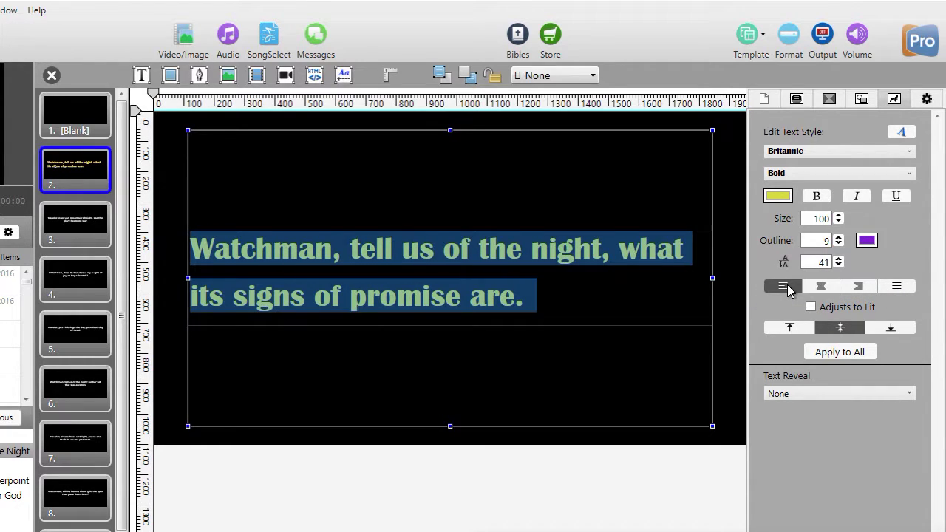
pyautogui.click(862, 289)
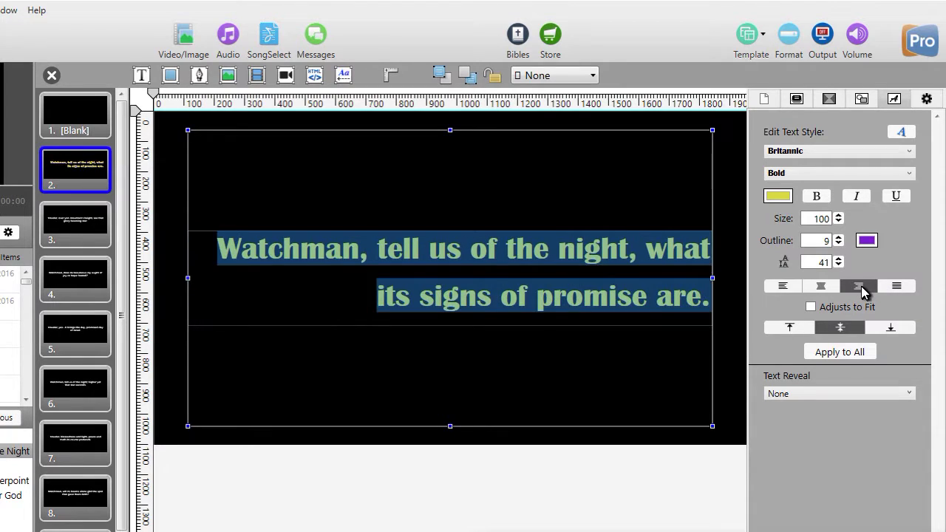
pyautogui.click(820, 289)
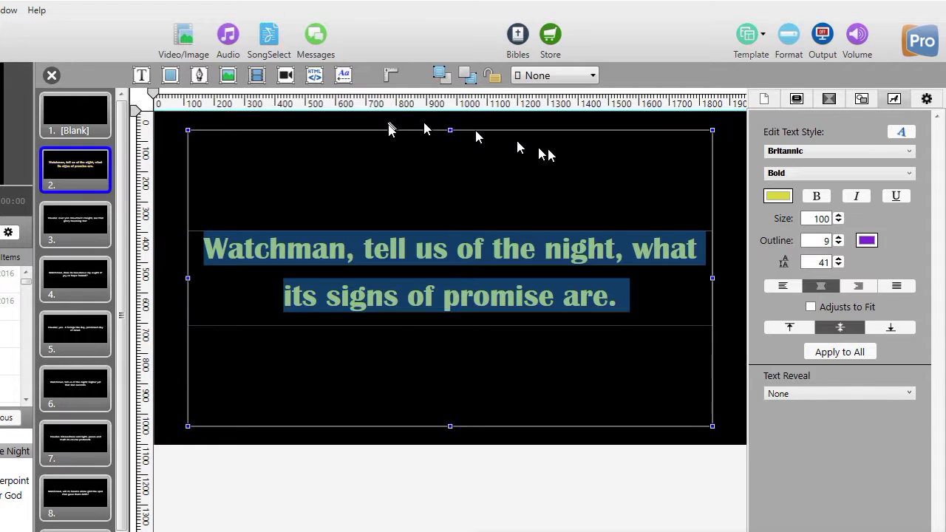
# Try top and bottom vertical alignment of the lyrics within the text box and restore middle alignment.
pyautogui.click(790, 330)
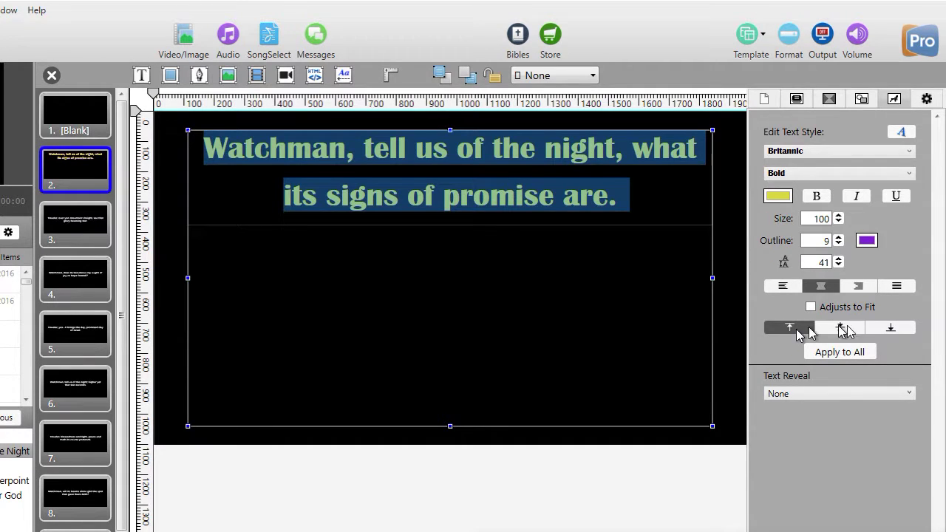
pyautogui.click(891, 329)
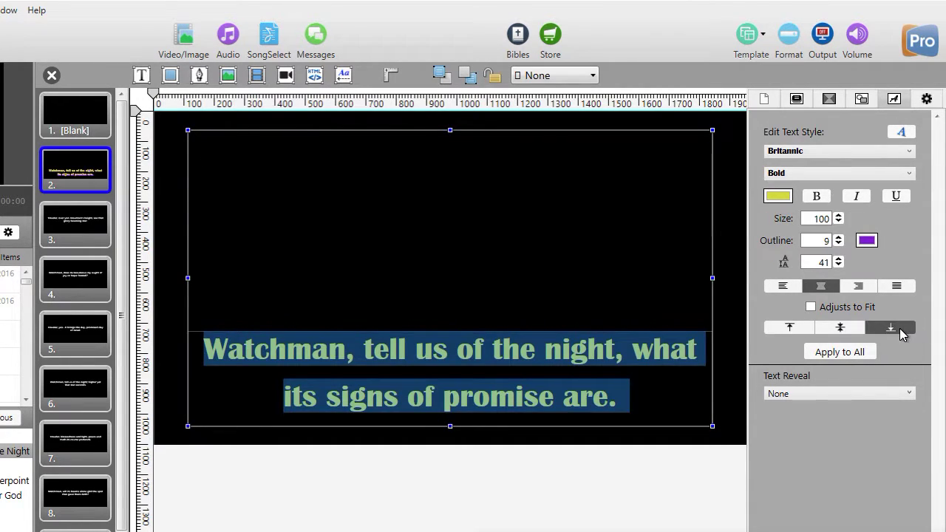
pyautogui.click(843, 332)
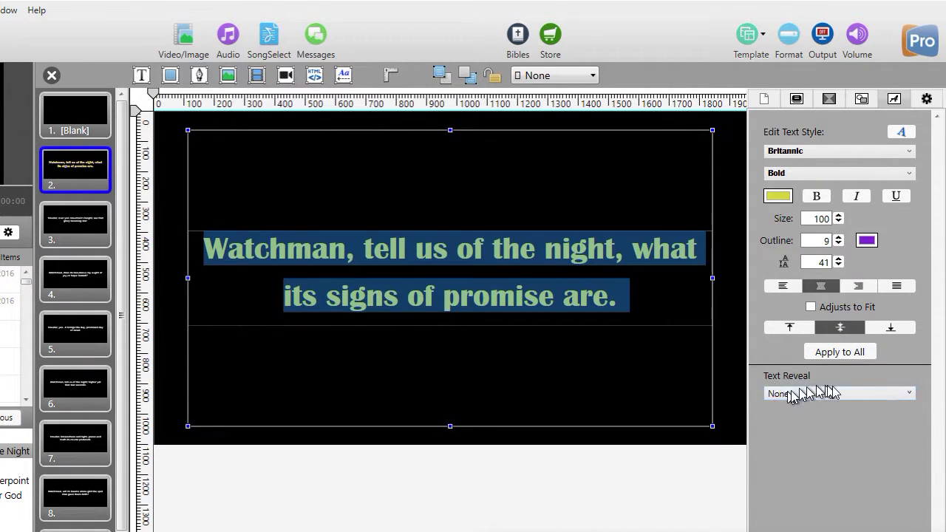
pyautogui.click(910, 395)
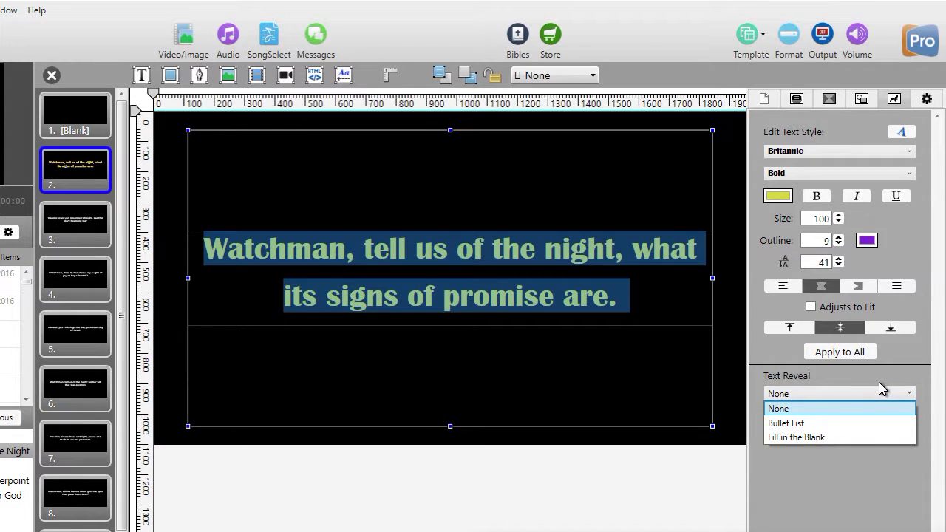
pyautogui.click(849, 391)
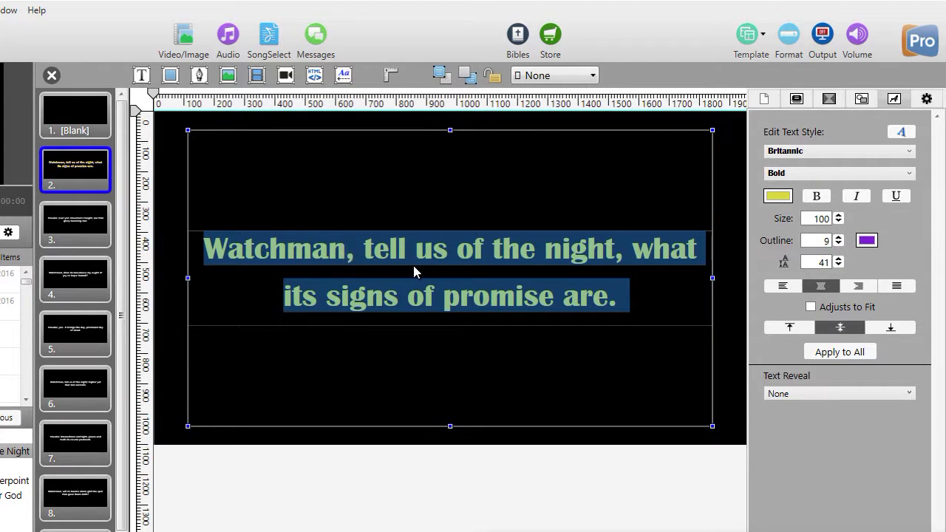
# Apply the formatting of slide 2's text box to all slides of the hymn and close the slide editor.
pyautogui.click(433, 251)
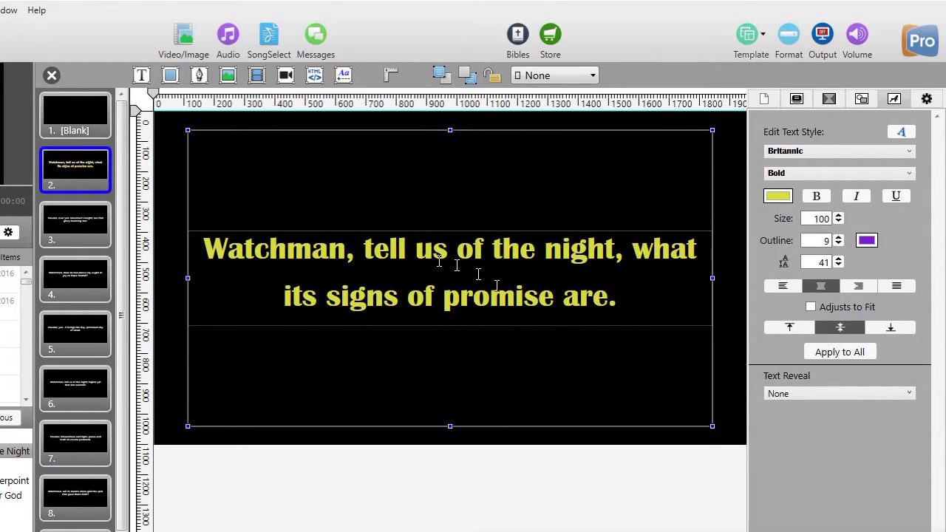
pyautogui.click(74, 168)
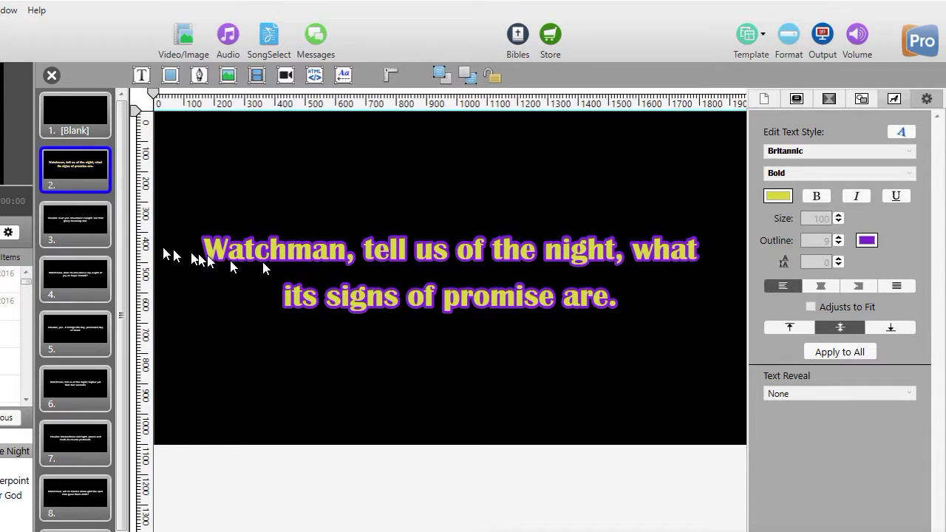
pyautogui.click(586, 299)
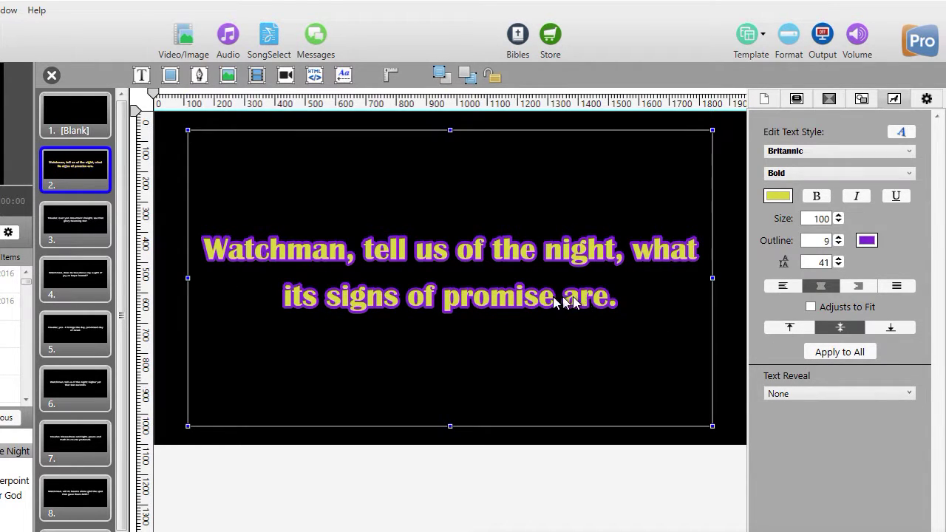
pyautogui.click(840, 353)
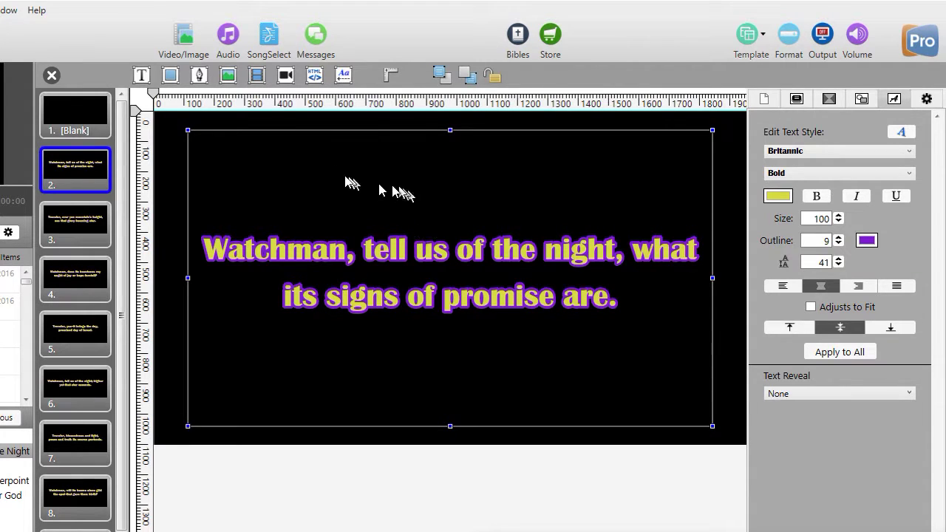
pyautogui.click(54, 75)
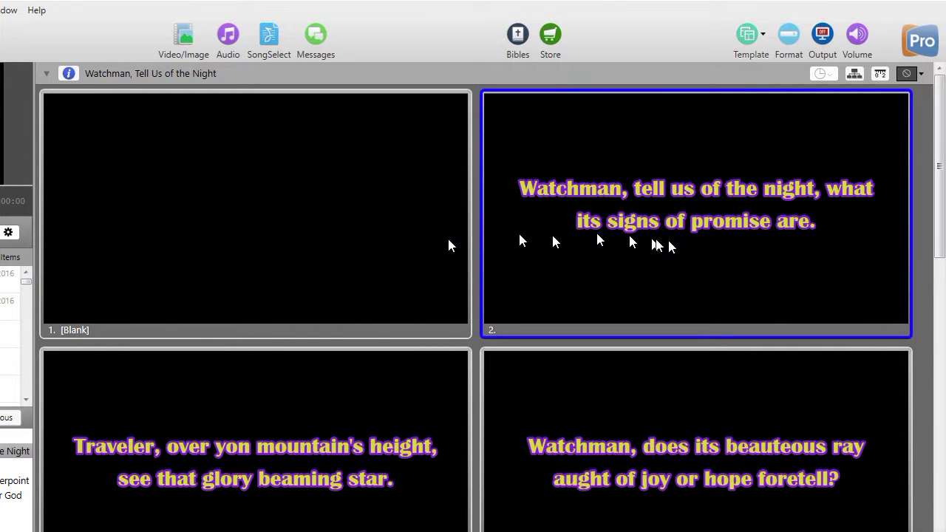
pyautogui.moveTo(940, 205); pyautogui.dragTo(921, 357)
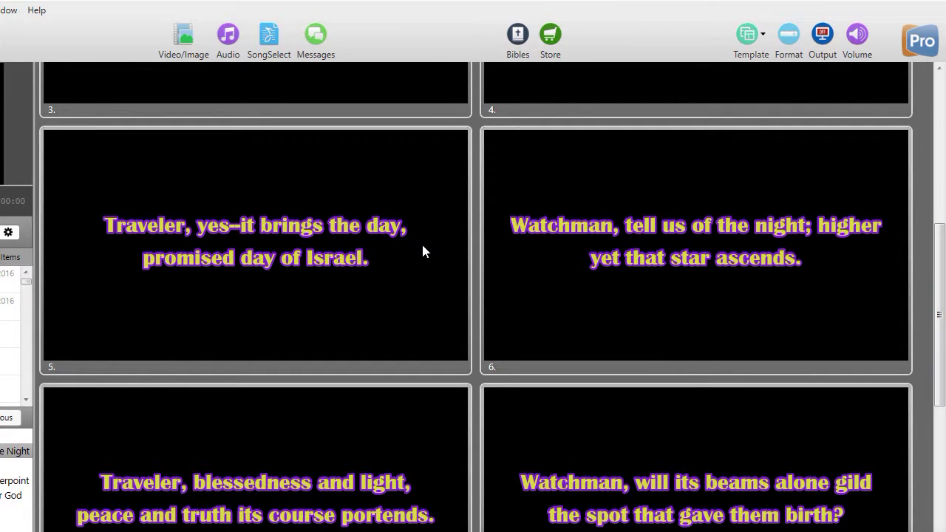